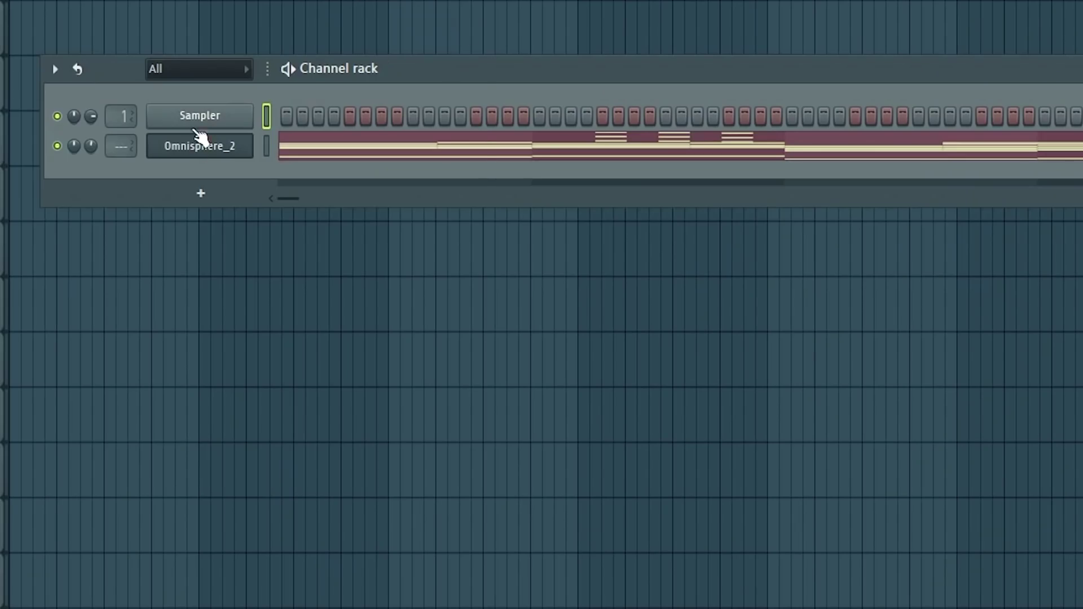
Load LAYERS - Fighter - 130 BPM from the Layers (Demo) folder into the Sampler channel and open its envelope settings
{"action": "left_click", "coordinate": [195, 127]}
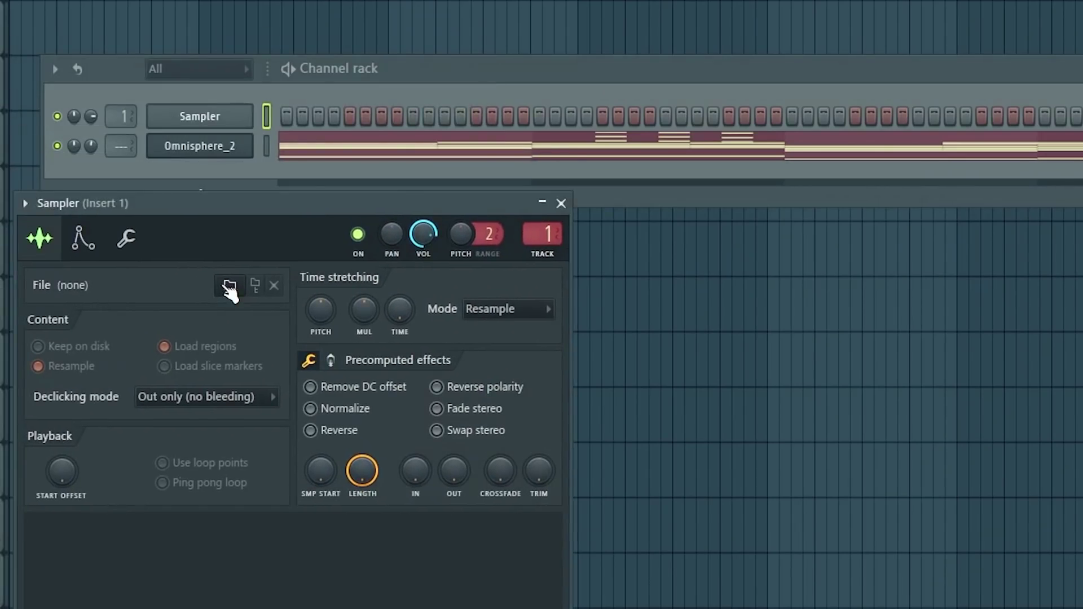
{"action": "left_click", "coordinate": [144, 136]}
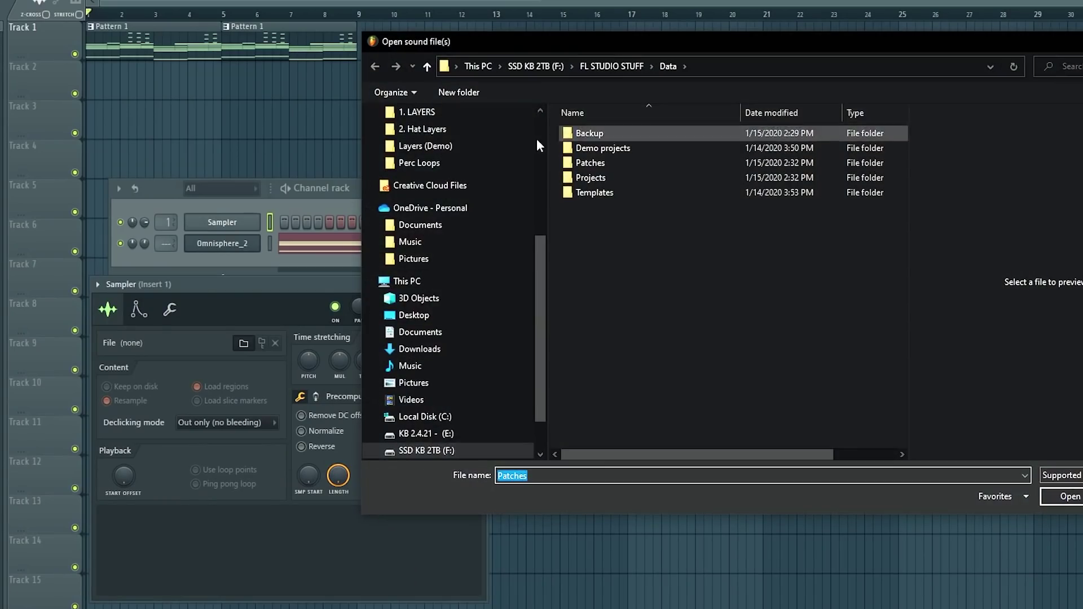
{"action": "left_click", "coordinate": [425, 377]}
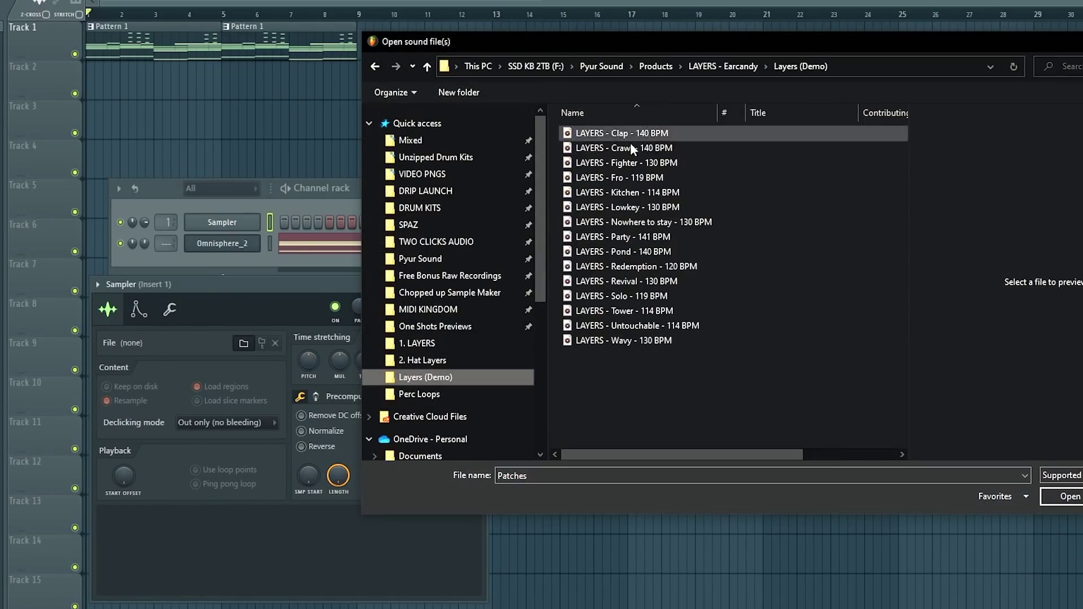
{"action": "double_click", "coordinate": [631, 163]}
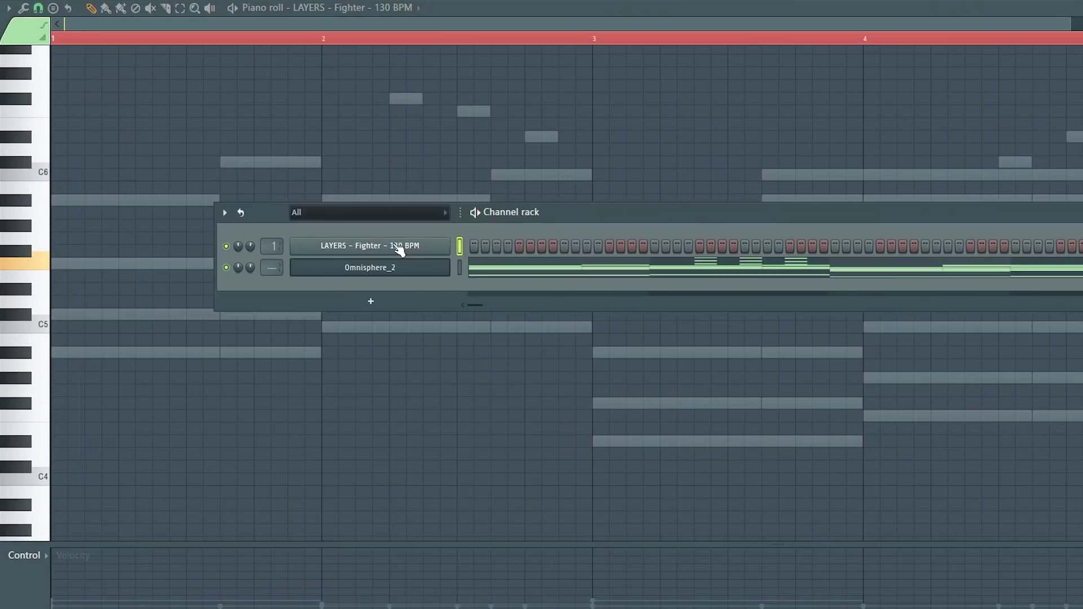
{"action": "left_click", "coordinate": [338, 246]}
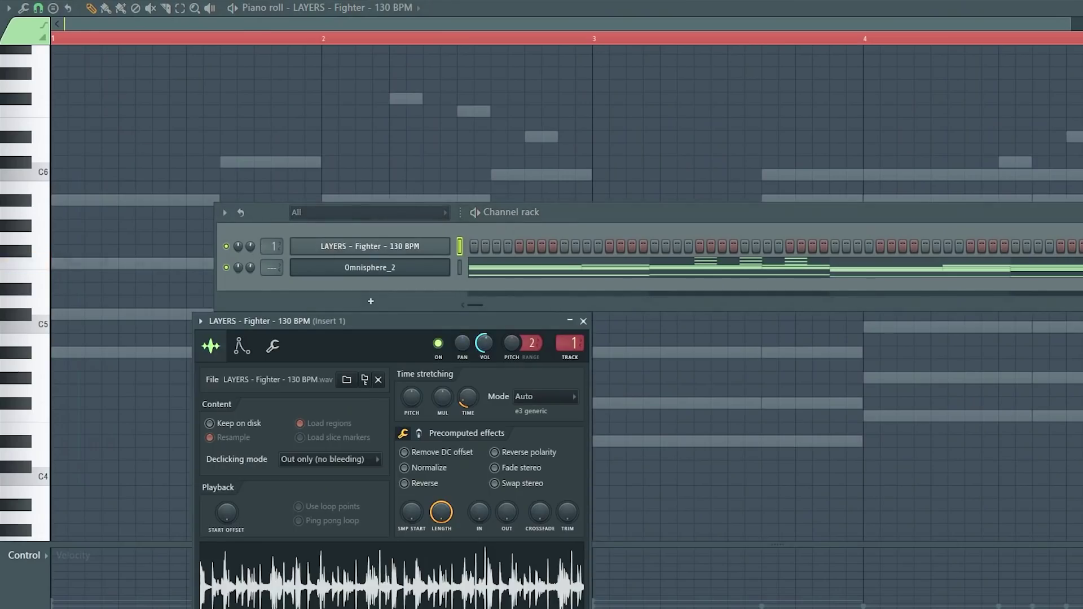
{"action": "left_click", "coordinate": [242, 346]}
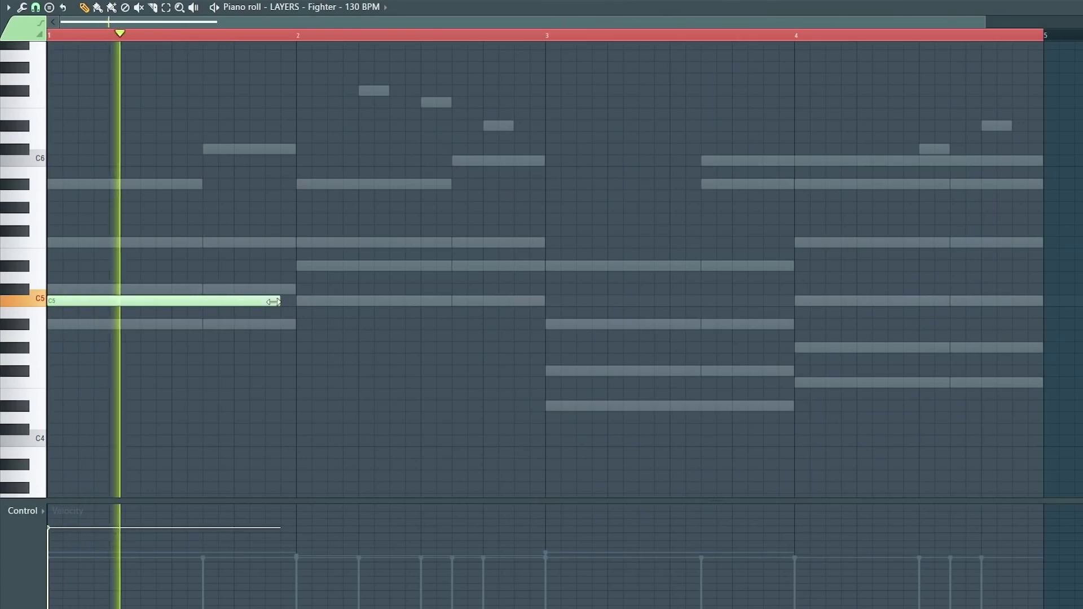
Extend the Fighter layer's C5 note across the four-bar pattern, with a separate C5 note filling the fourth bar
{"action": "left_click_drag", "start_coordinate": [344, 320], "coordinate": [949, 300]}
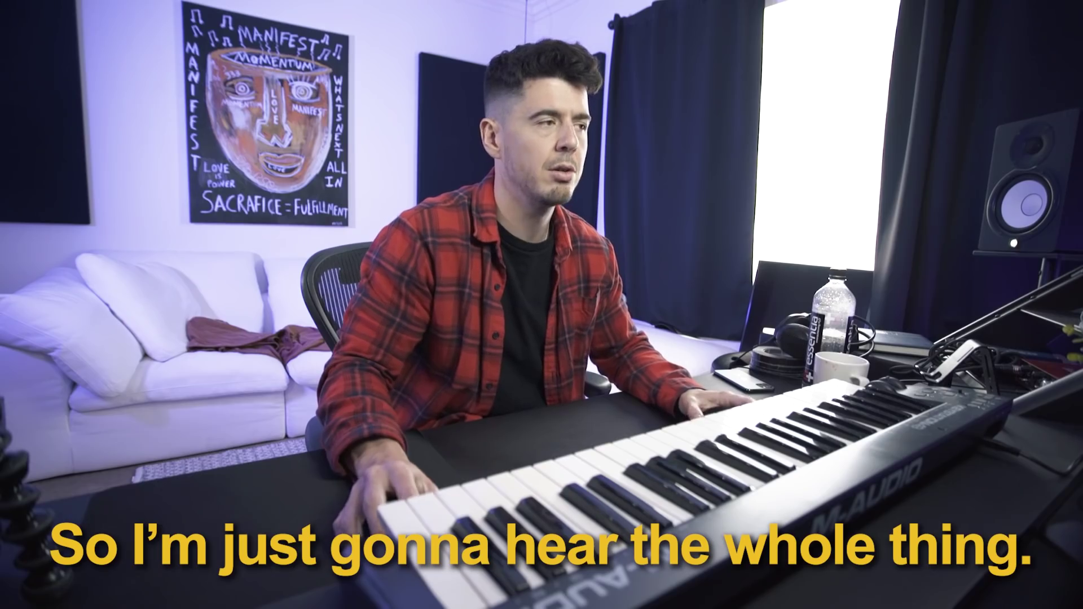
{"action": "key", "text": "space"}
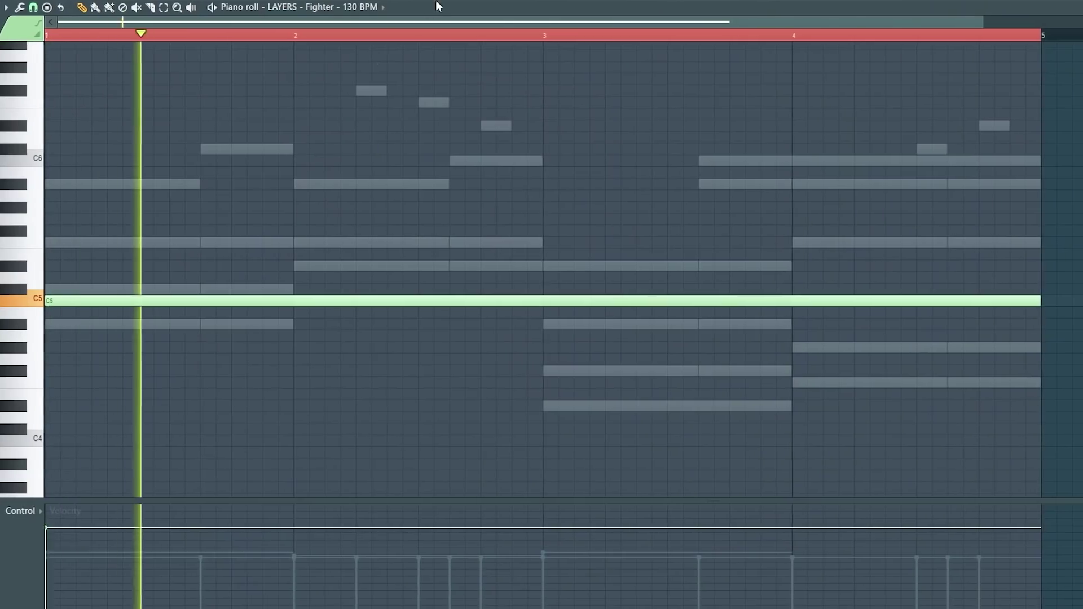
{"action": "key", "text": "F6"}
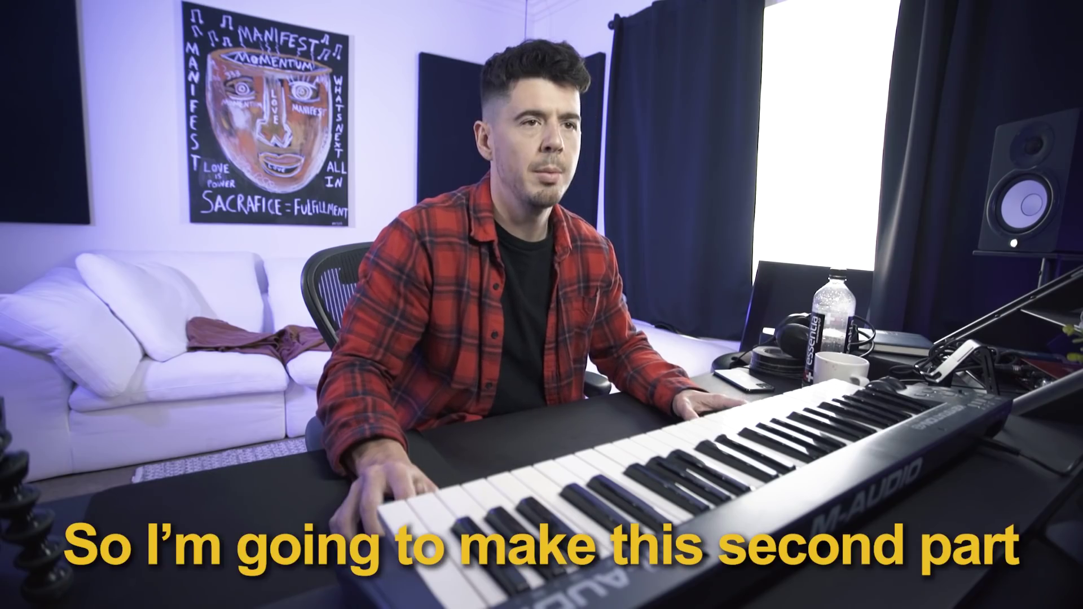
{"action": "left_click_drag", "start_coordinate": [773, 302], "coordinate": [1068, 298]}
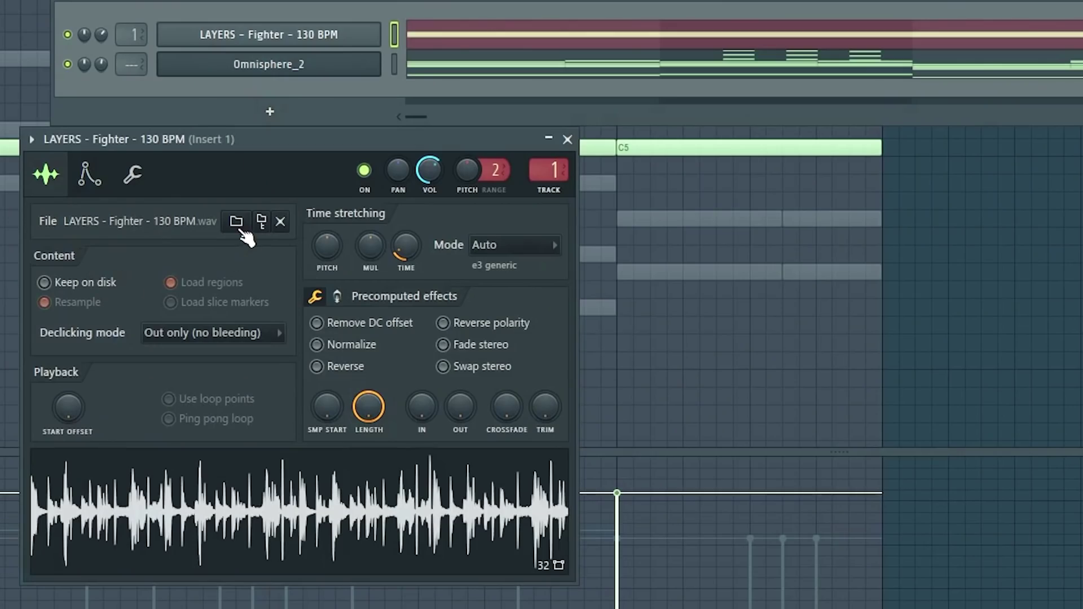
Replace the sample in the Fighter layer's channel with LAYERS - Wavy - 130 BPM
{"action": "left_click", "coordinate": [237, 221]}
{"action": "left_click", "coordinate": [773, 100]}
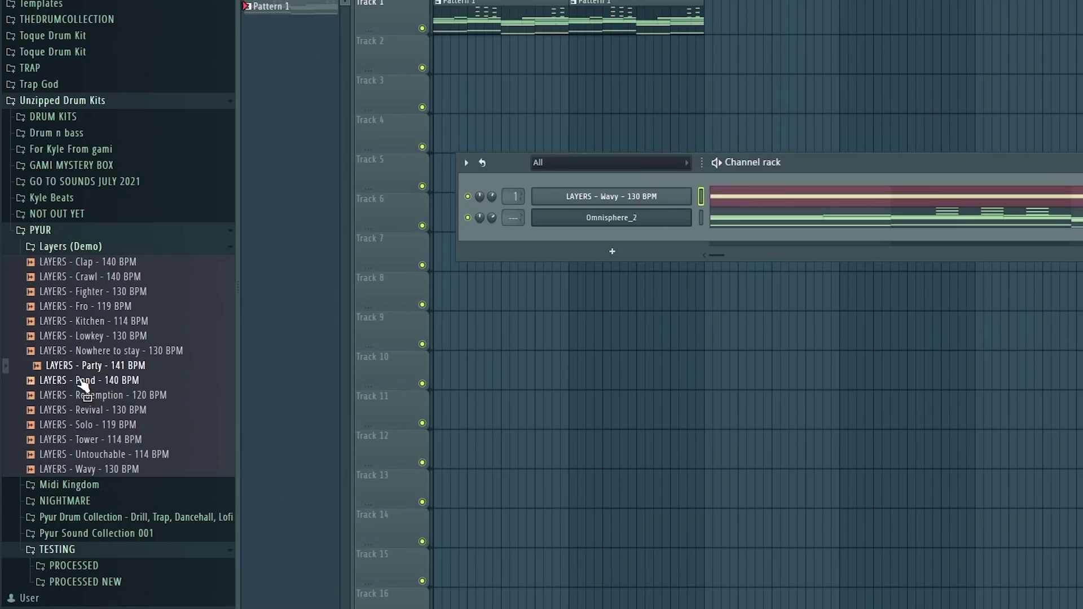
Place LAYERS - Party - 141 BPM as an audio clip on Track 2 from bar 1 and change the channel rack's group filter
{"action": "left_click_drag", "start_coordinate": [81, 377], "coordinate": [576, 212]}
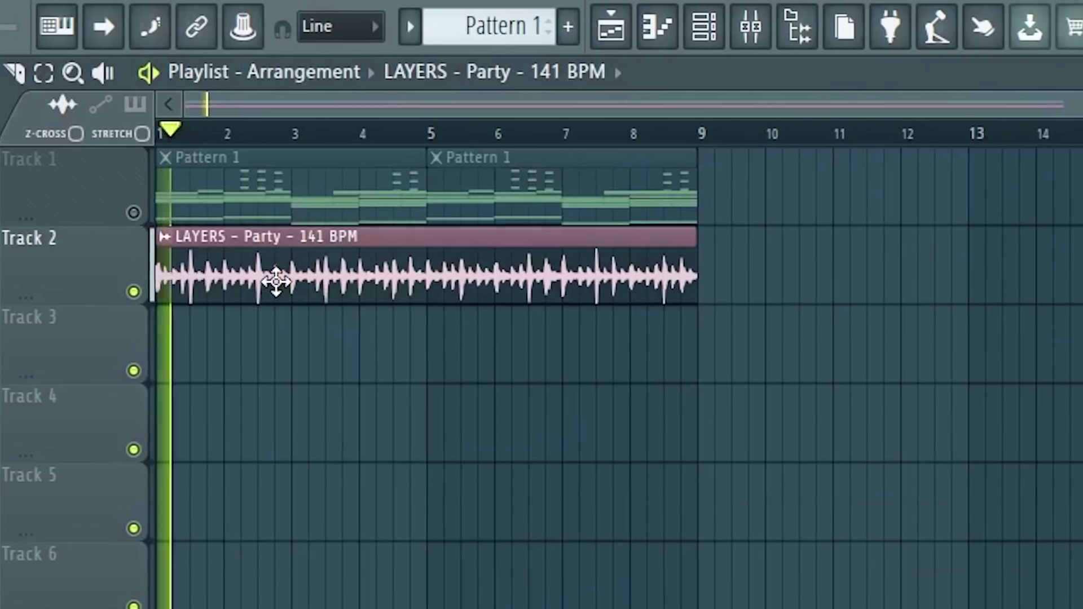
{"action": "double_click", "coordinate": [278, 278]}
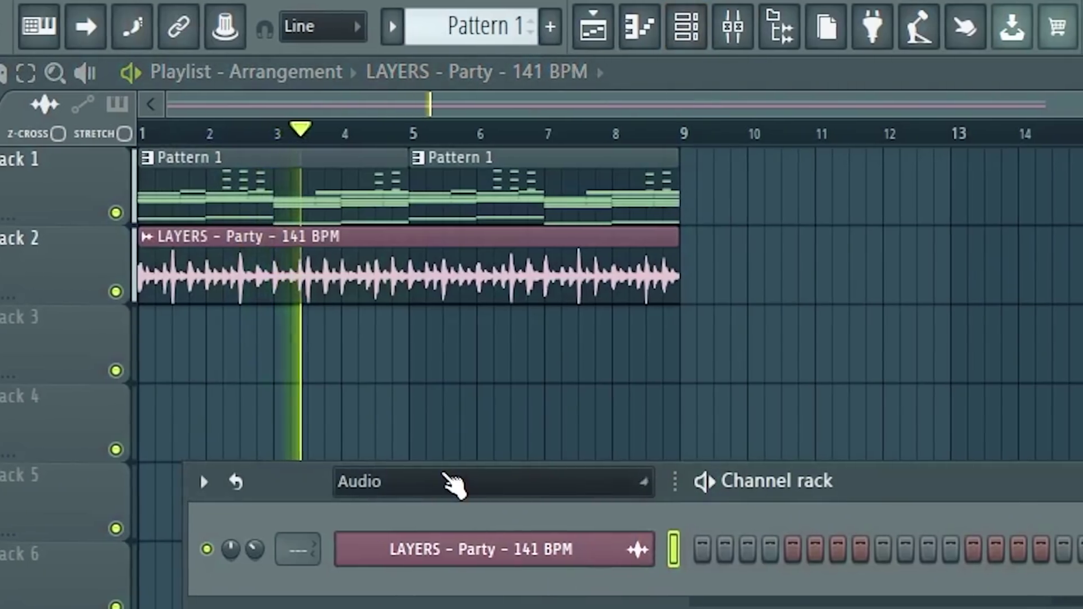
{"action": "left_click", "coordinate": [448, 483]}
{"action": "left_click", "coordinate": [444, 512]}
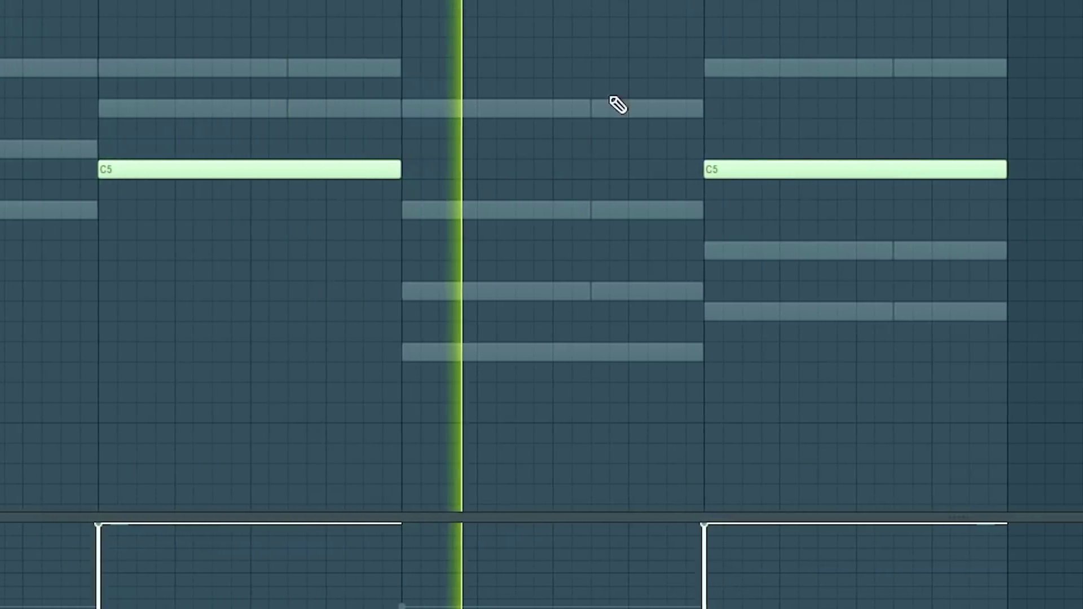
Replace the fourth-bar C5 note with one that starts halfway through the bar and stops at the pattern's end
{"action": "right_click", "coordinate": [786, 171]}
{"action": "left_click", "coordinate": [815, 169]}
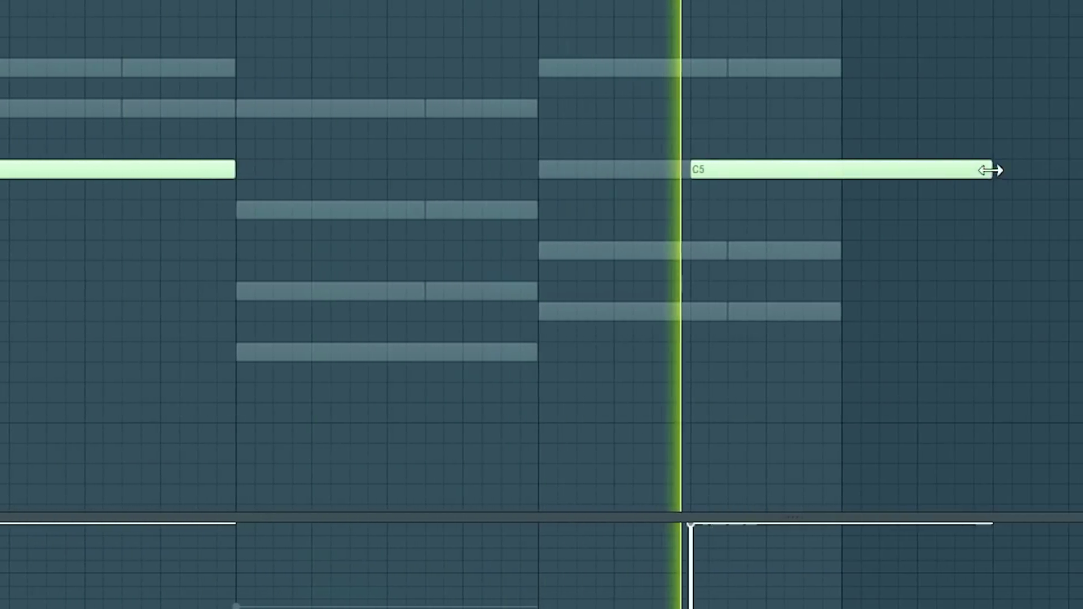
{"action": "left_click_drag", "start_coordinate": [993, 169], "coordinate": [798, 179]}
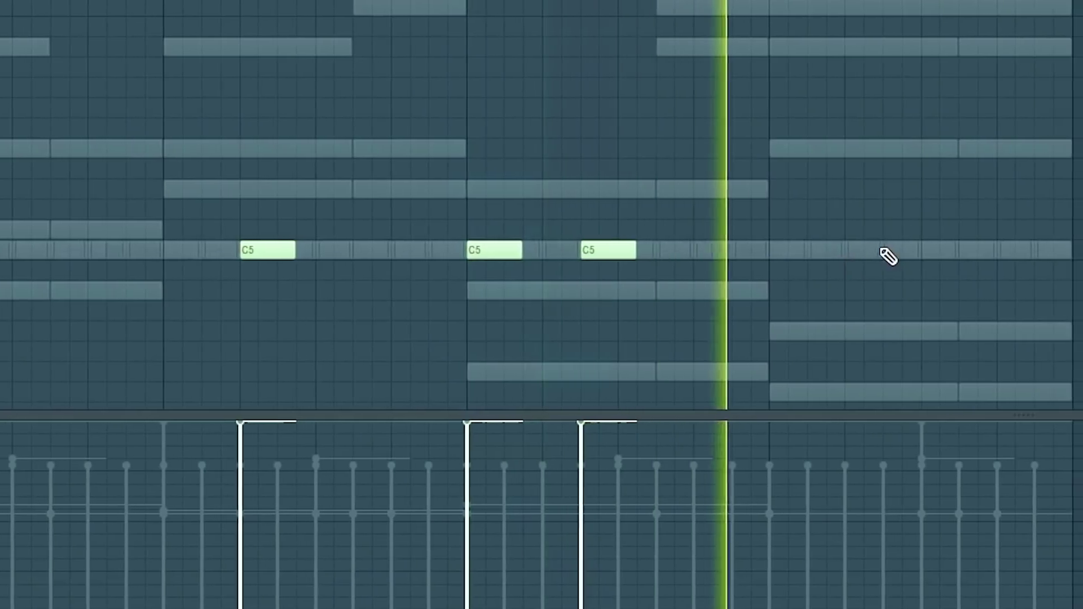
Try a short C5 kick note in the second beat of the fourth bar and remove it again
{"action": "left_click", "coordinate": [866, 251]}
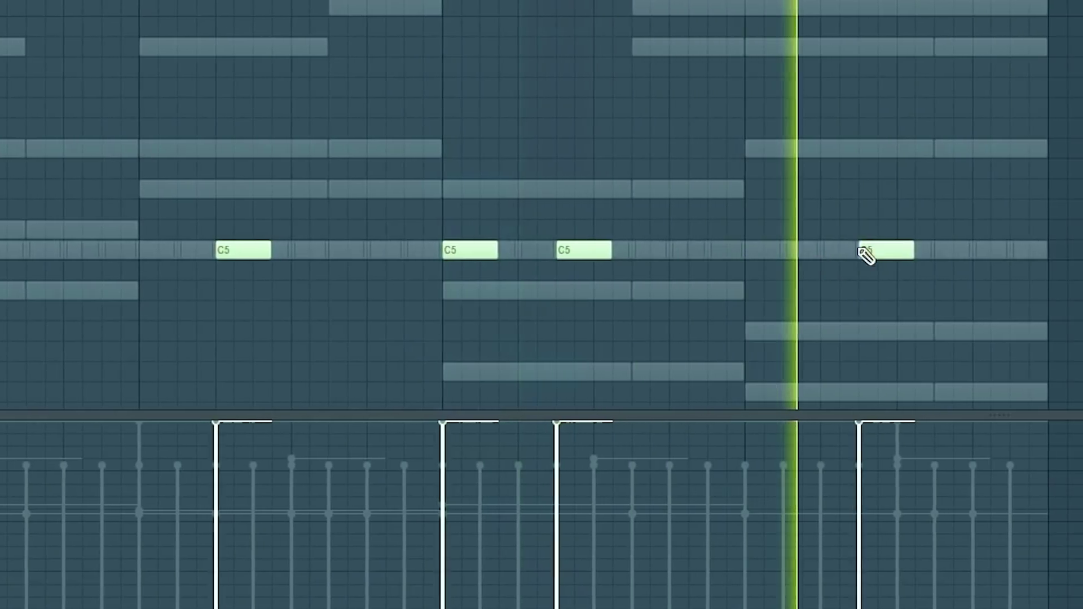
{"action": "right_click", "coordinate": [866, 251]}
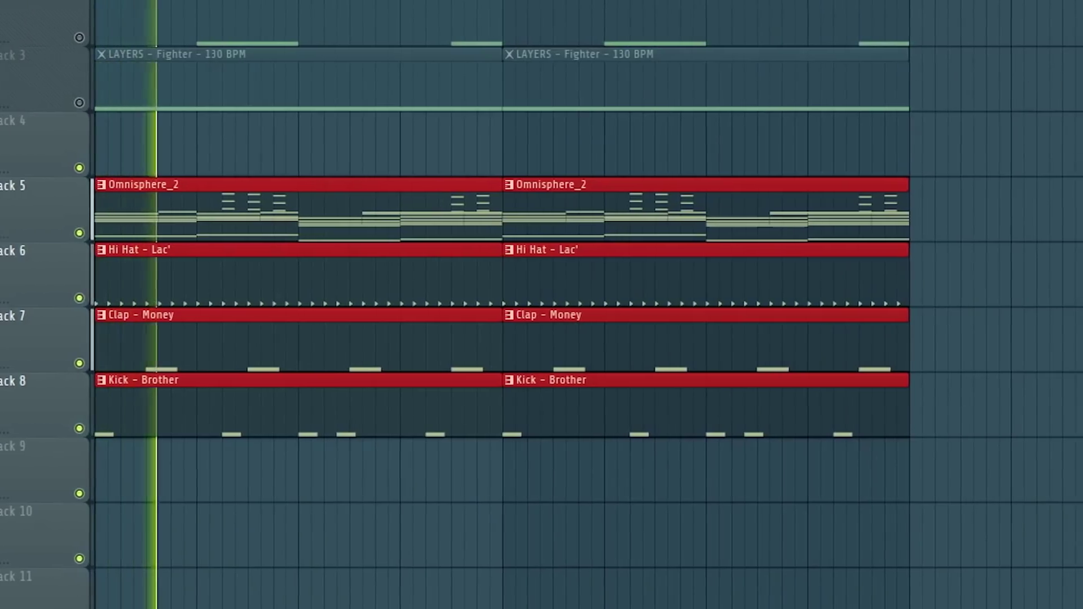
Switch from the LAYERS - Fighter track to the LAYERS - Wavy track and audition it with the melody and drums
{"action": "key", "text": "F6"}
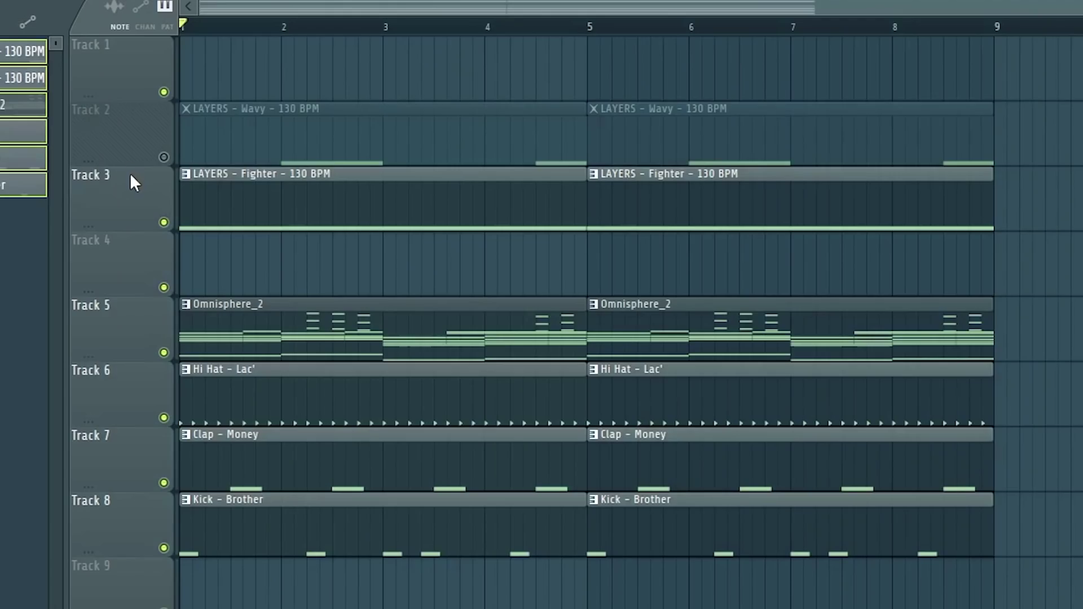
{"action": "left_click", "coordinate": [131, 173]}
{"action": "key", "text": "space"}
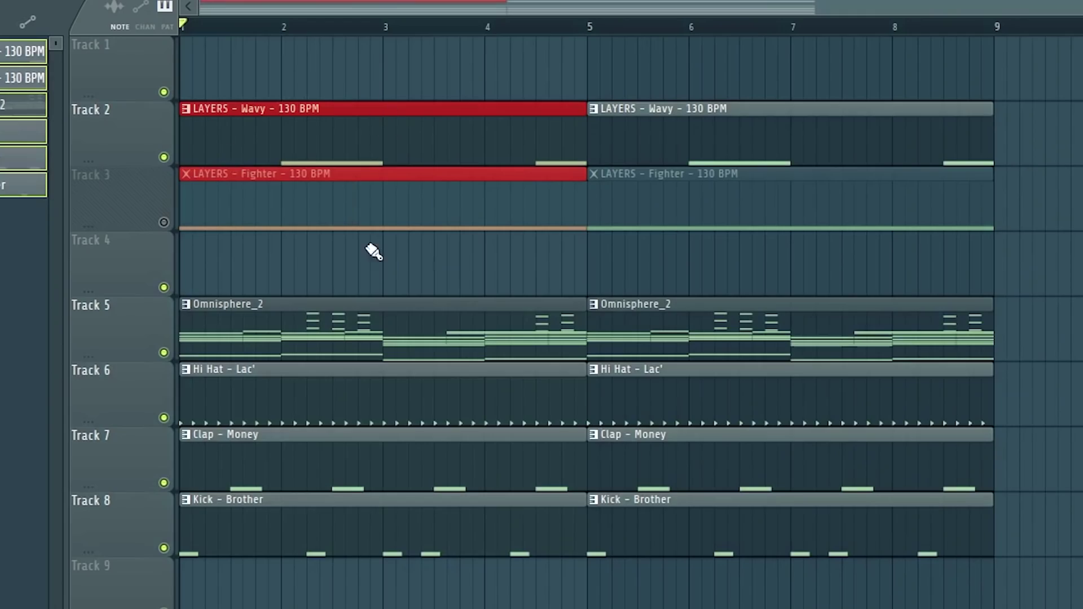
Move all the hi-hat, clap and kick clips four bars along so the drums start at bar 5
{"action": "left_click_drag", "start_coordinate": [183, 364], "coordinate": [732, 580]}
{"action": "left_click_drag", "start_coordinate": [431, 398], "coordinate": [846, 406]}
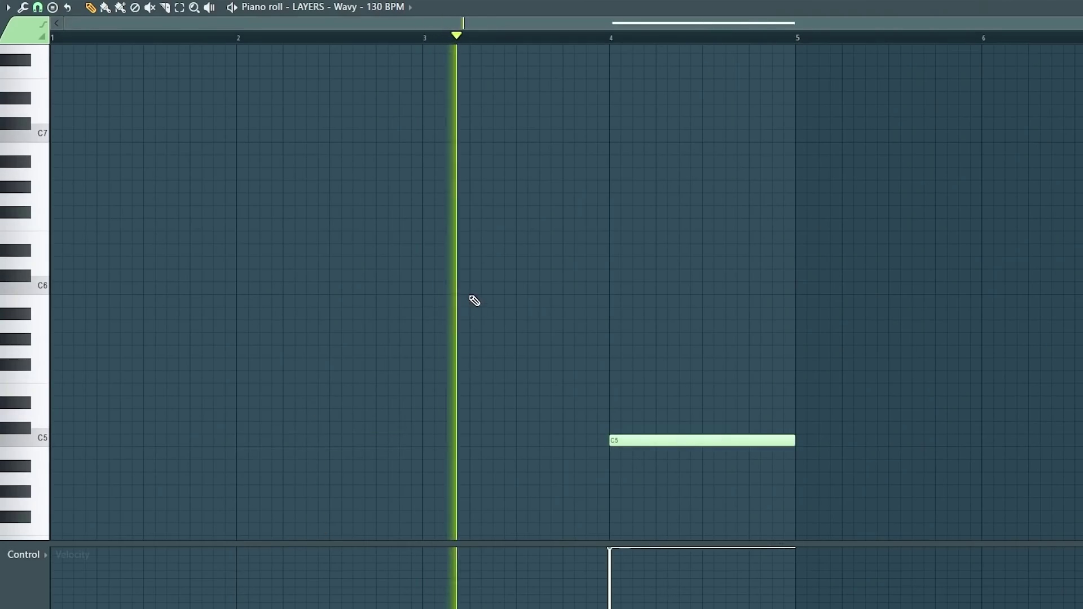
Copy the LAYERS - Wavy, LAYERS - Fighter and Omnisphere_2 clips so they also play from bar 9
{"action": "scroll", "coordinate": [667, 485], "scroll_direction": "down", "scroll_amount": 3}
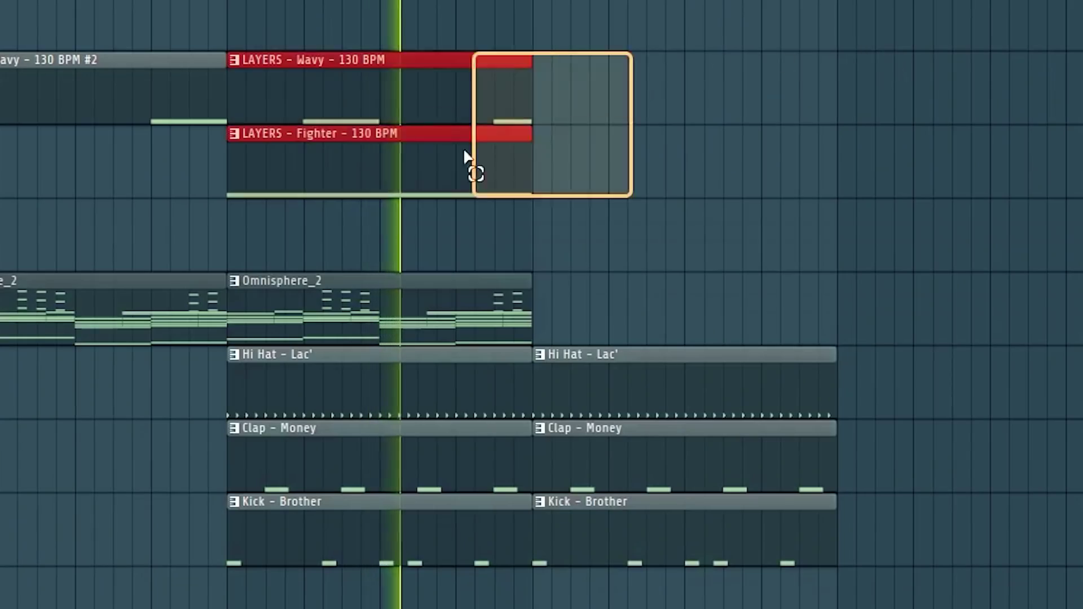
{"action": "left_click_drag", "start_coordinate": [467, 157], "coordinate": [726, 116]}
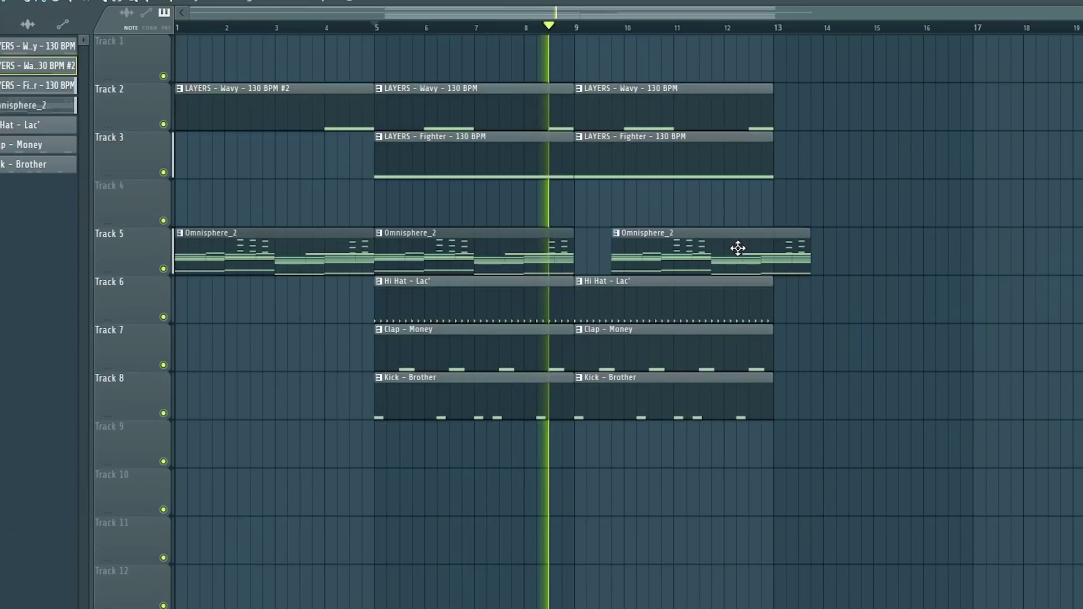
{"action": "left_click_drag", "start_coordinate": [738, 248], "coordinate": [689, 250]}
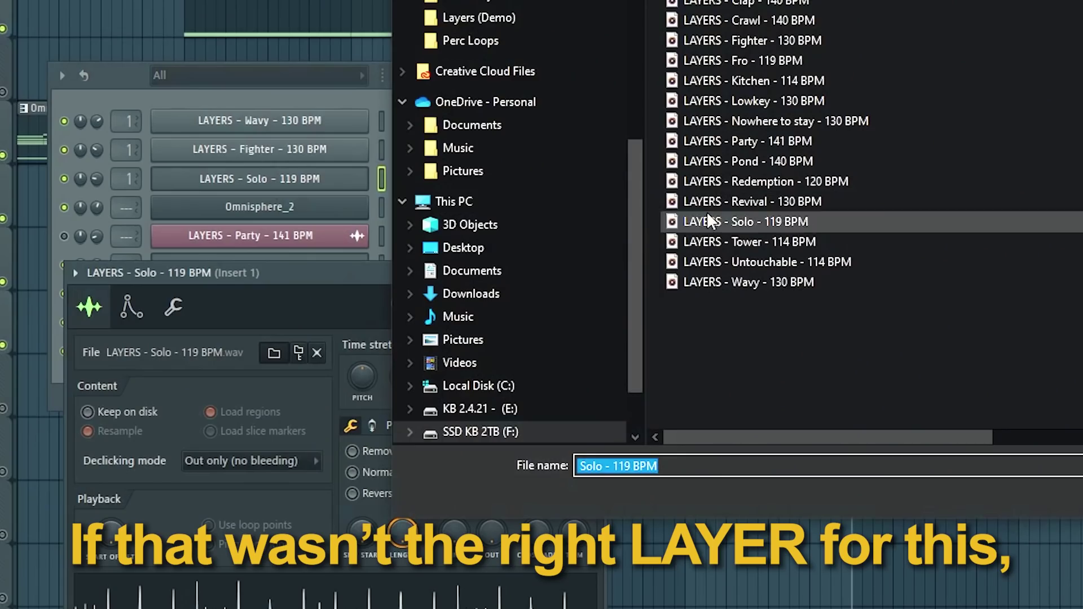
Replace the sample in the LAYERS - Solo - 119 BPM channel with another loop from the layers folder
{"action": "double_click", "coordinate": [817, 282]}
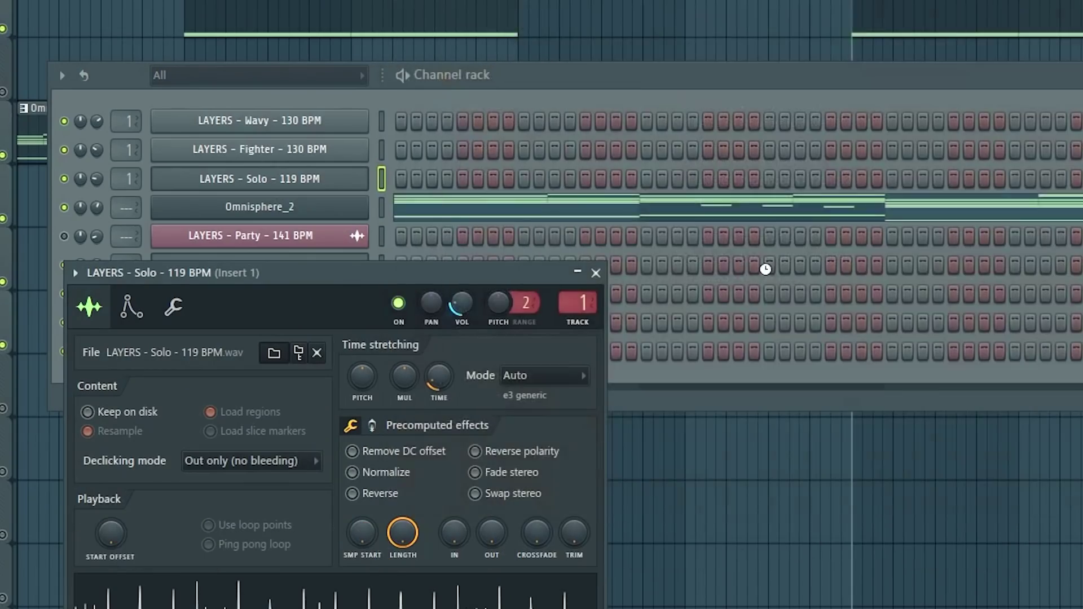